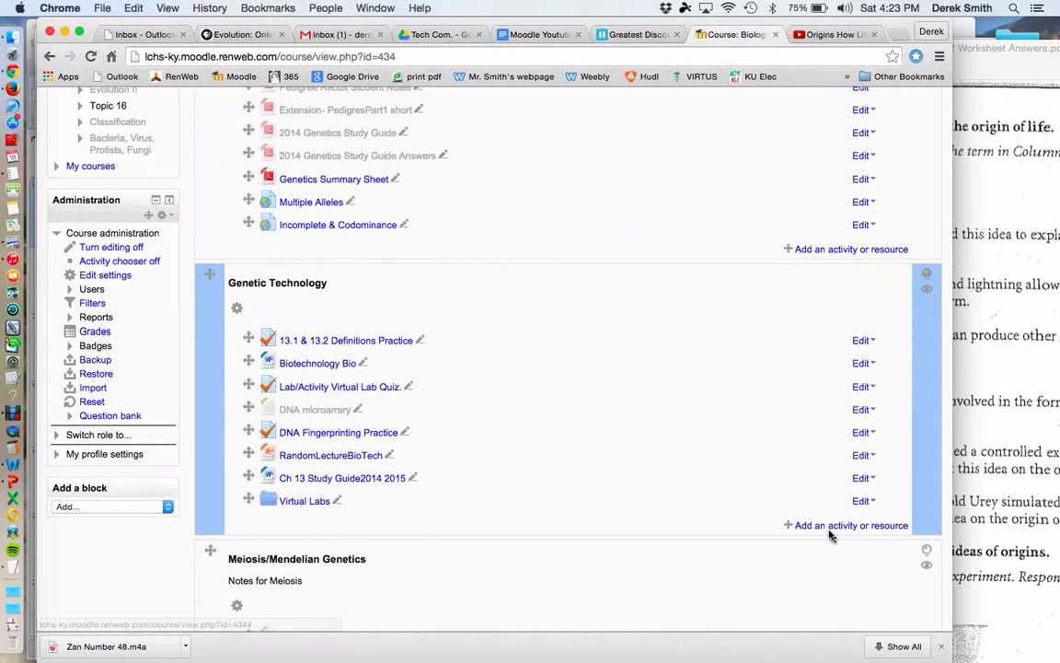
Open the course question bank at the Evolution category and view the question types offered for a new question, without creating one.
click(108, 416)
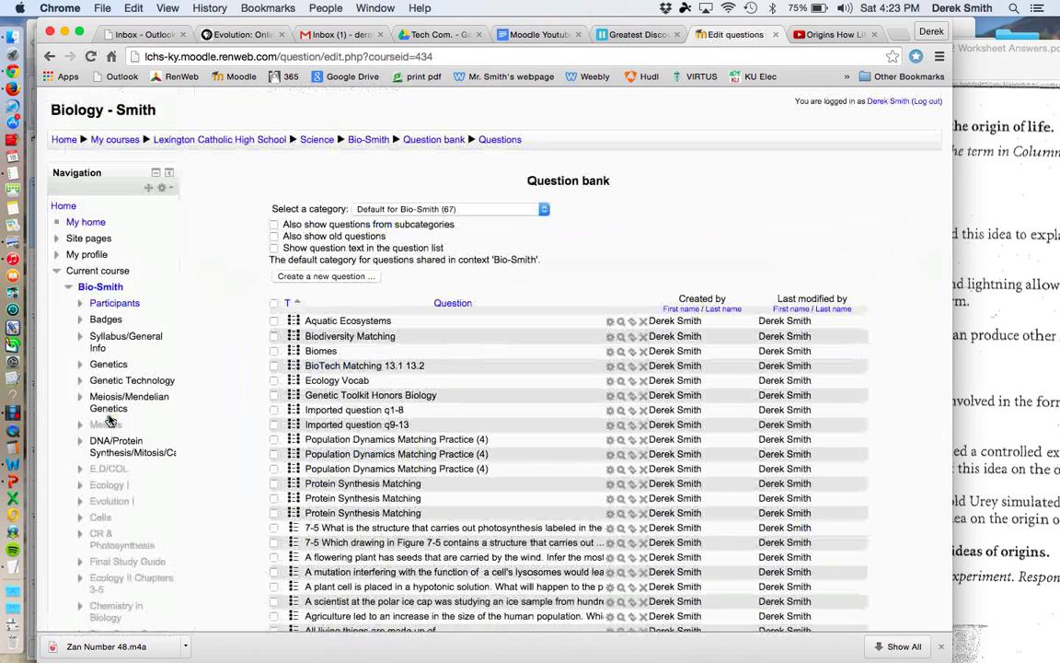
click(413, 210)
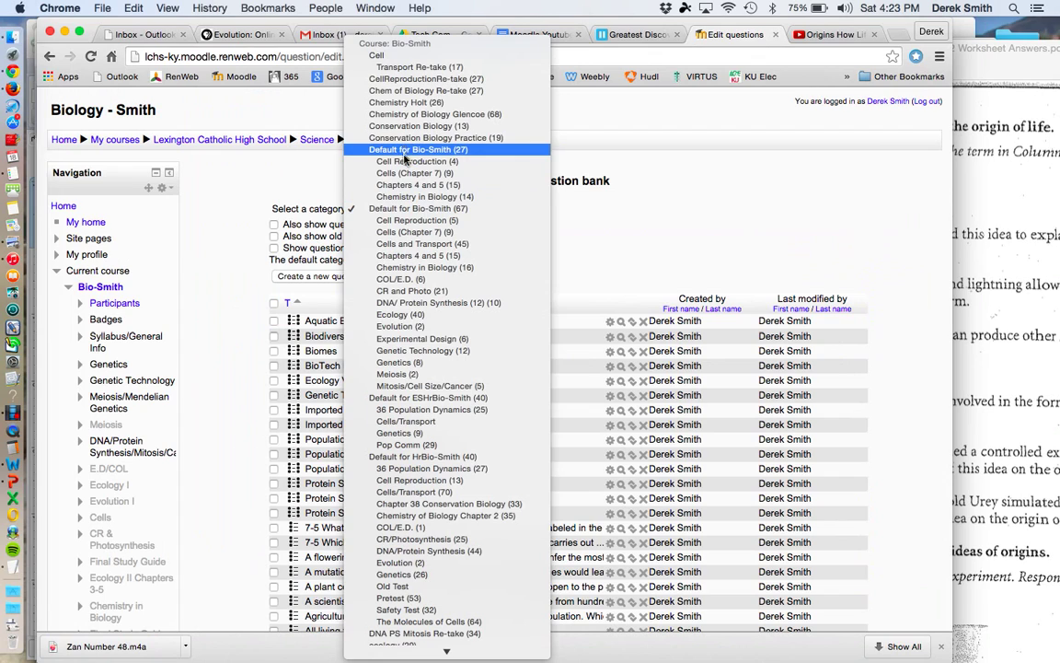
click(399, 327)
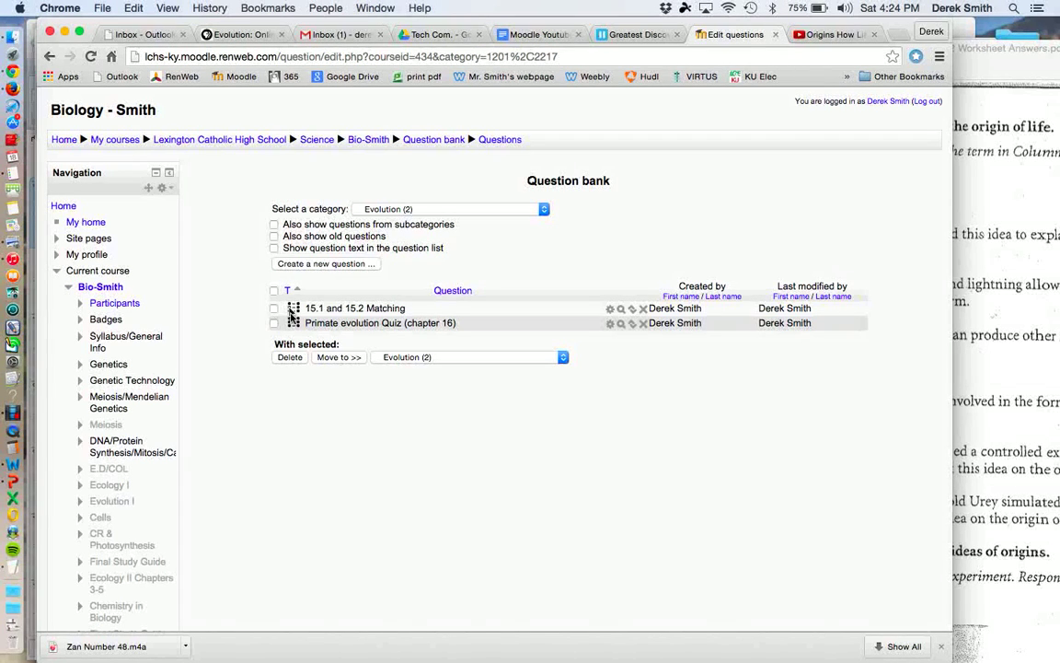
click(322, 265)
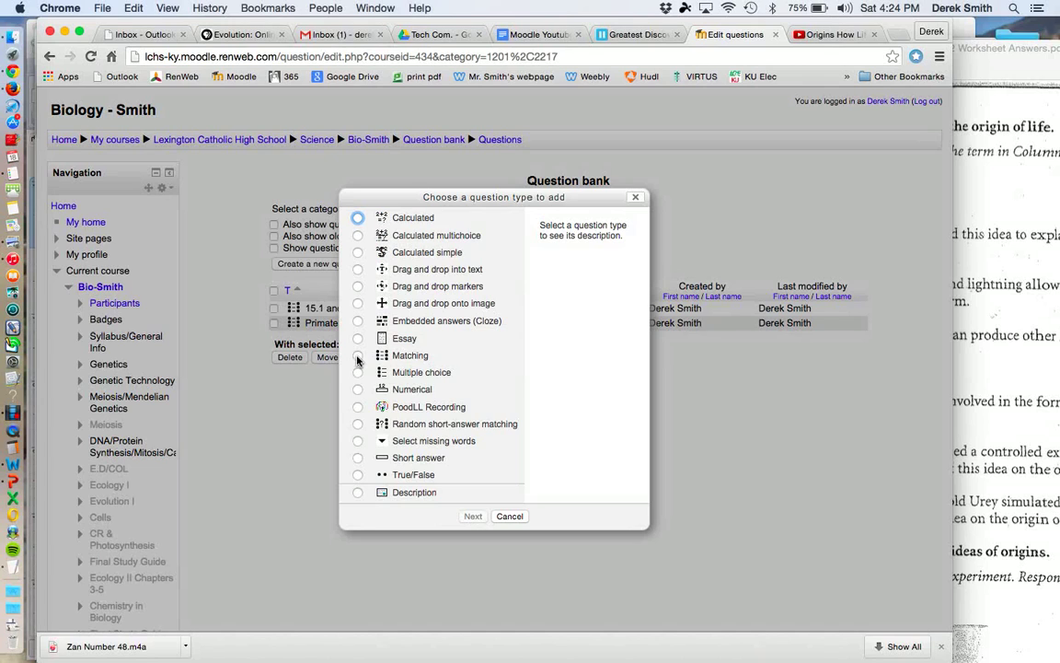
click(508, 515)
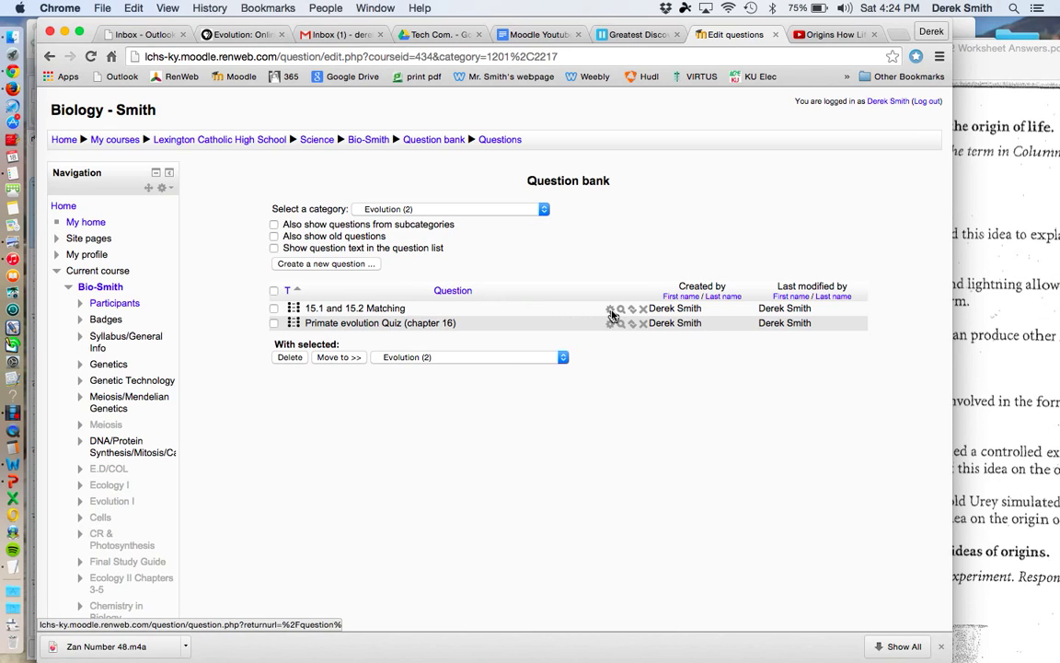
Open the 15.1 and 15.2 Matching question for editing and review its general settings and question text.
click(611, 314)
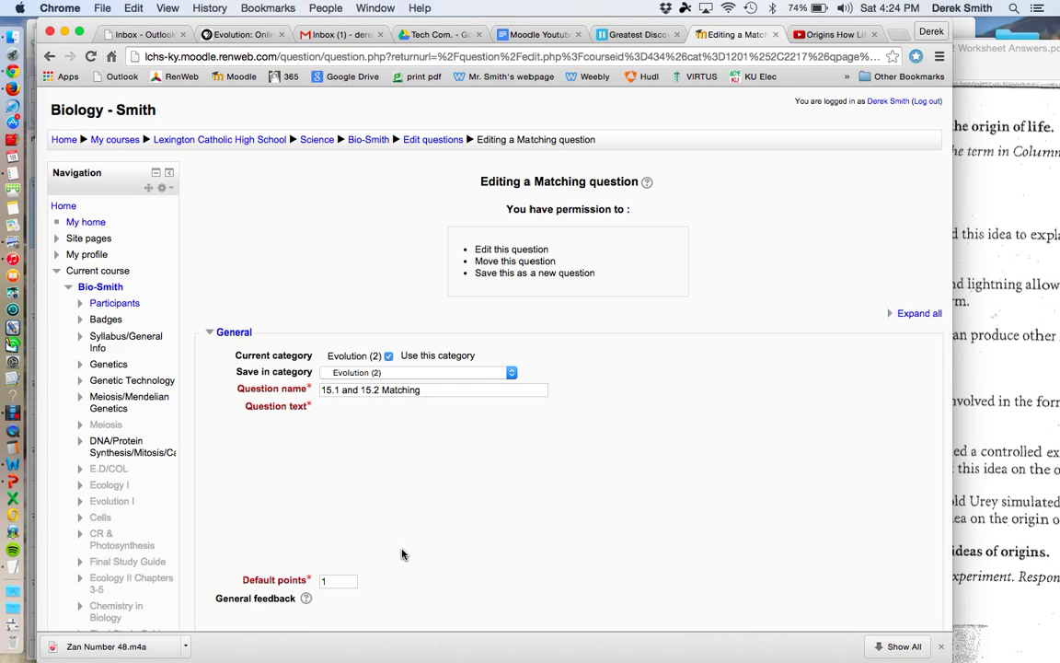
scroll(401, 554, down, 4)
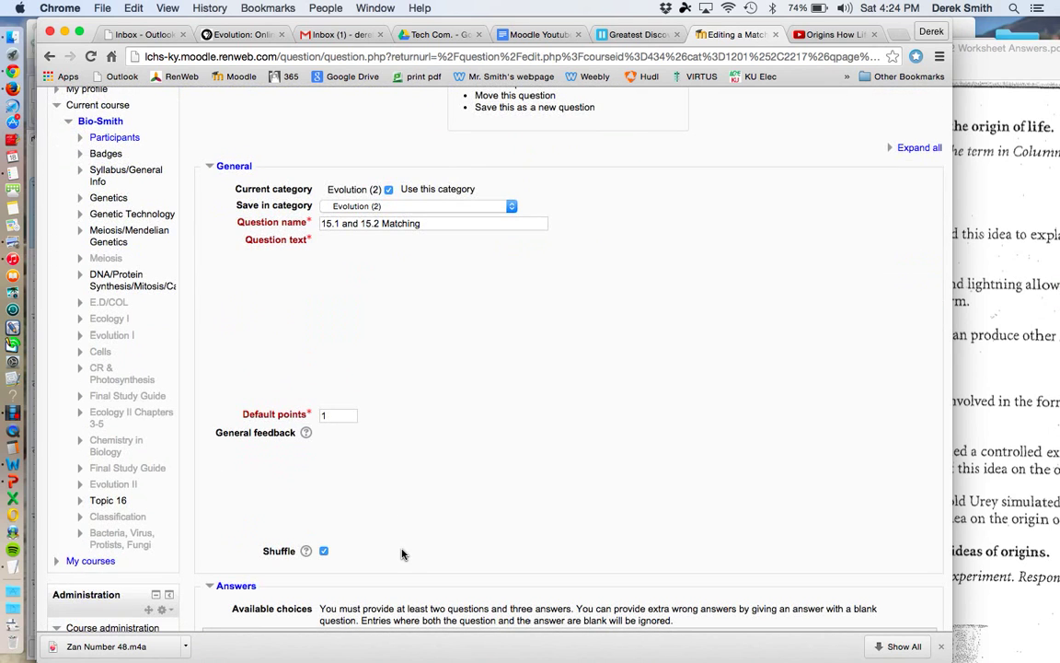
scroll(401, 554, down, 4)
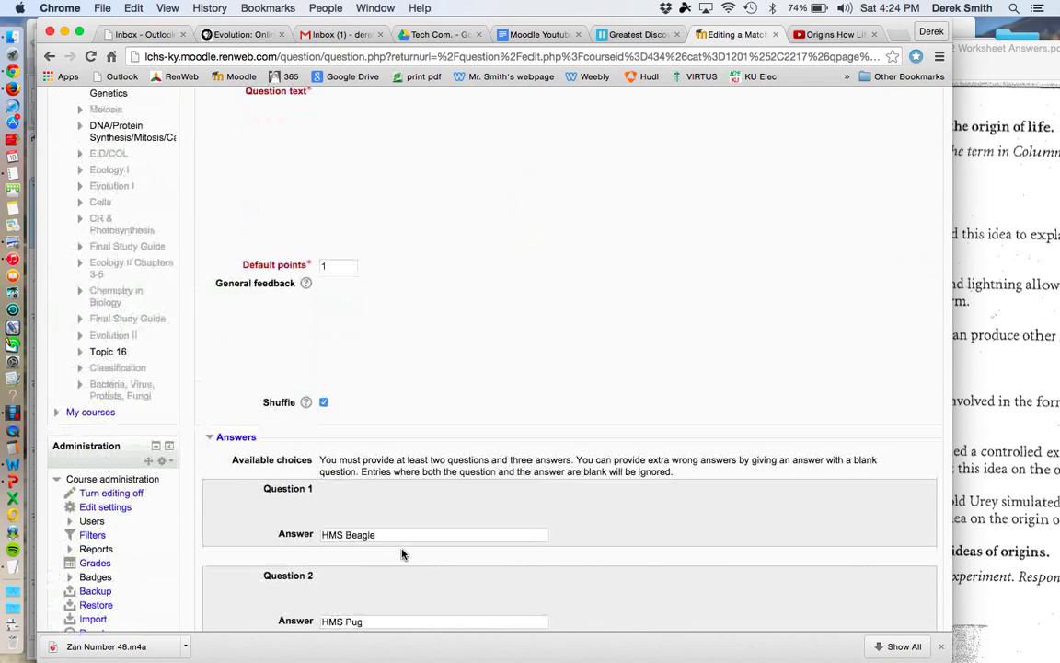
scroll(402, 553, up, 8)
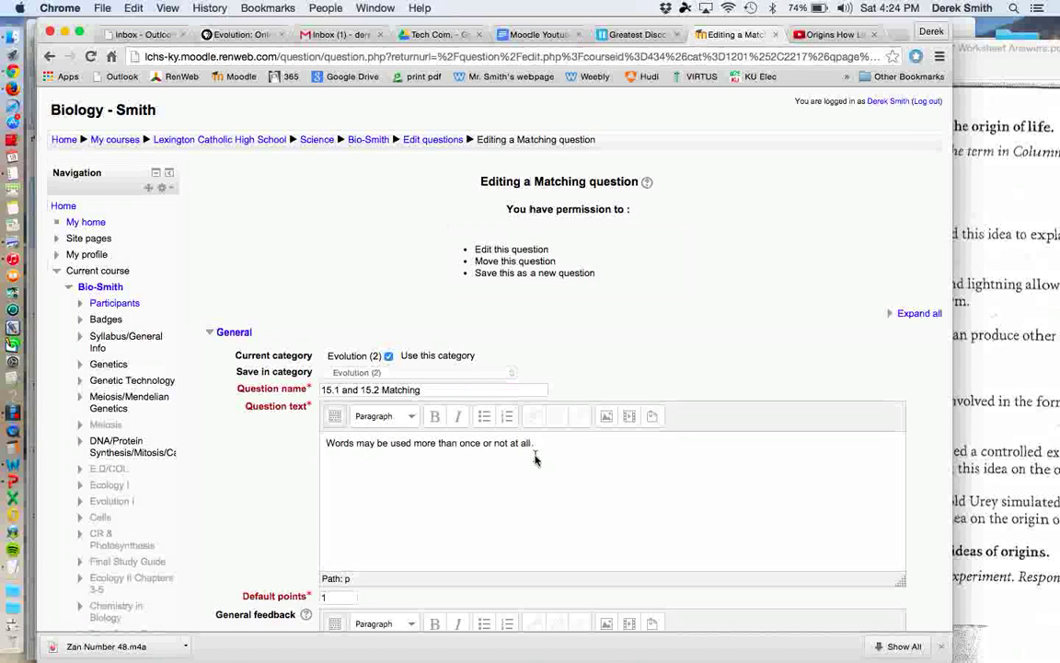
scroll(535, 458, down, 4)
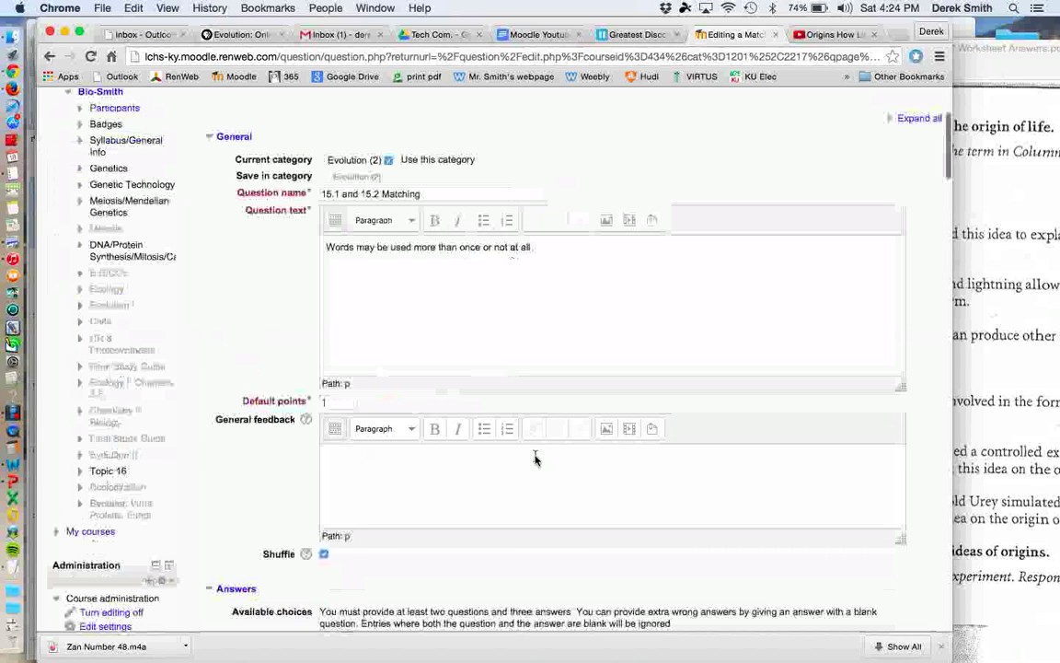
Examine Questions 1 to 6 of the matching set, including the extra answers that have blank question text.
scroll(536, 458, down, 8)
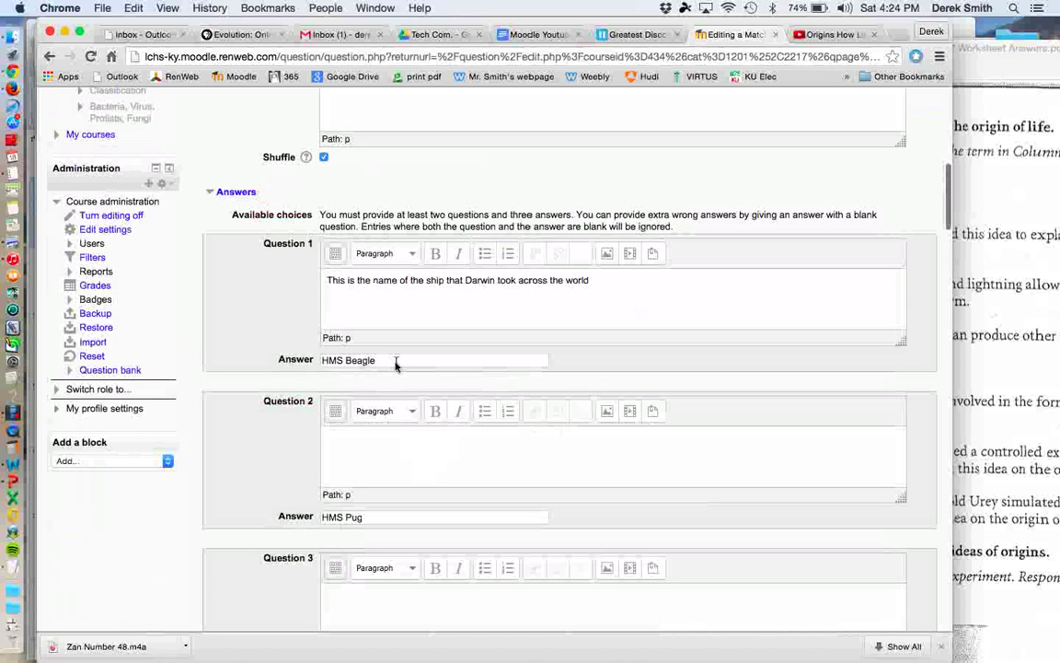
scroll(395, 372, down, 2)
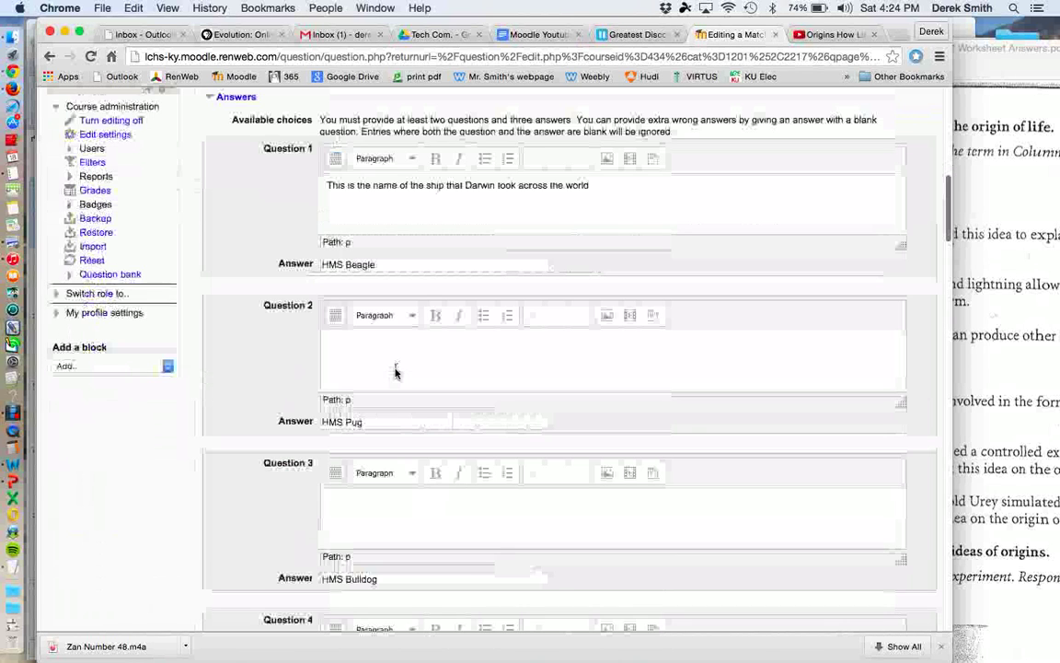
scroll(395, 371, up, 1)
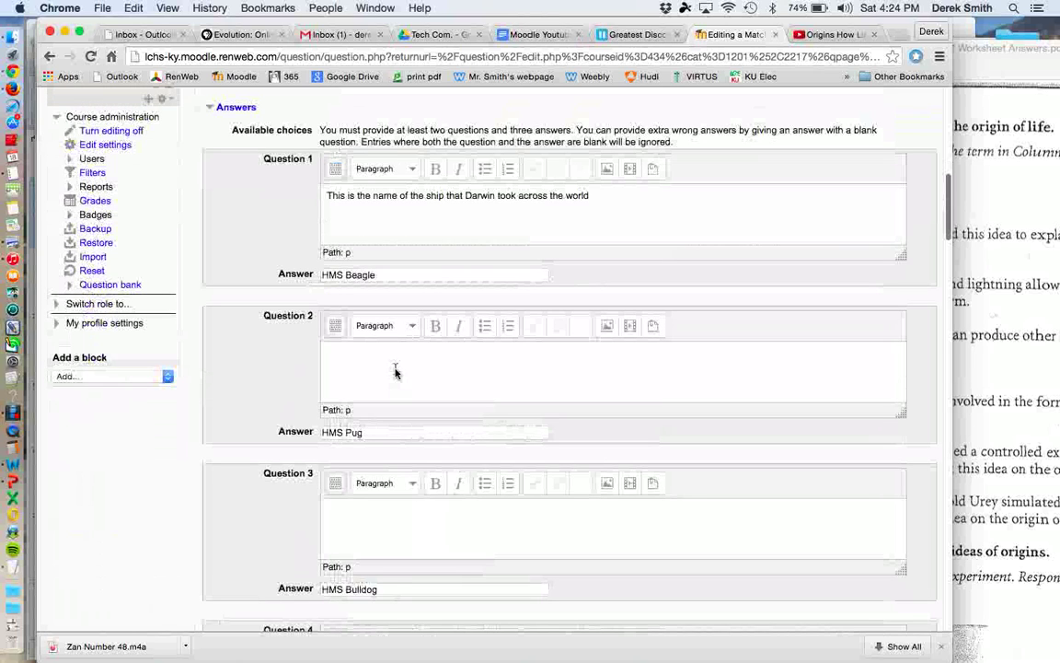
scroll(371, 374, down, 2)
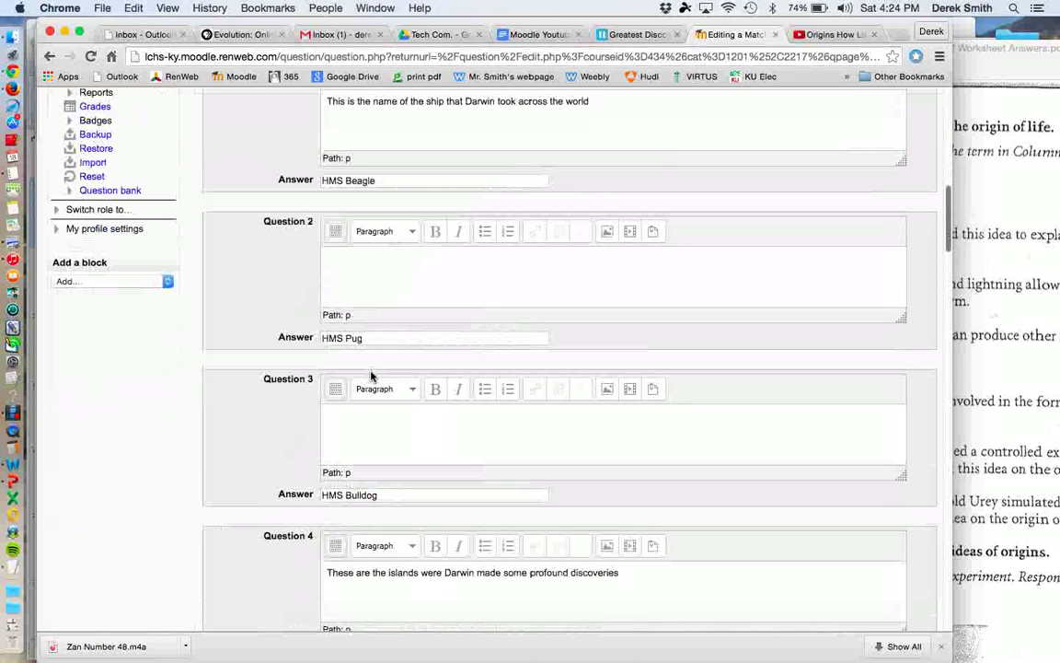
scroll(369, 350, down, 2)
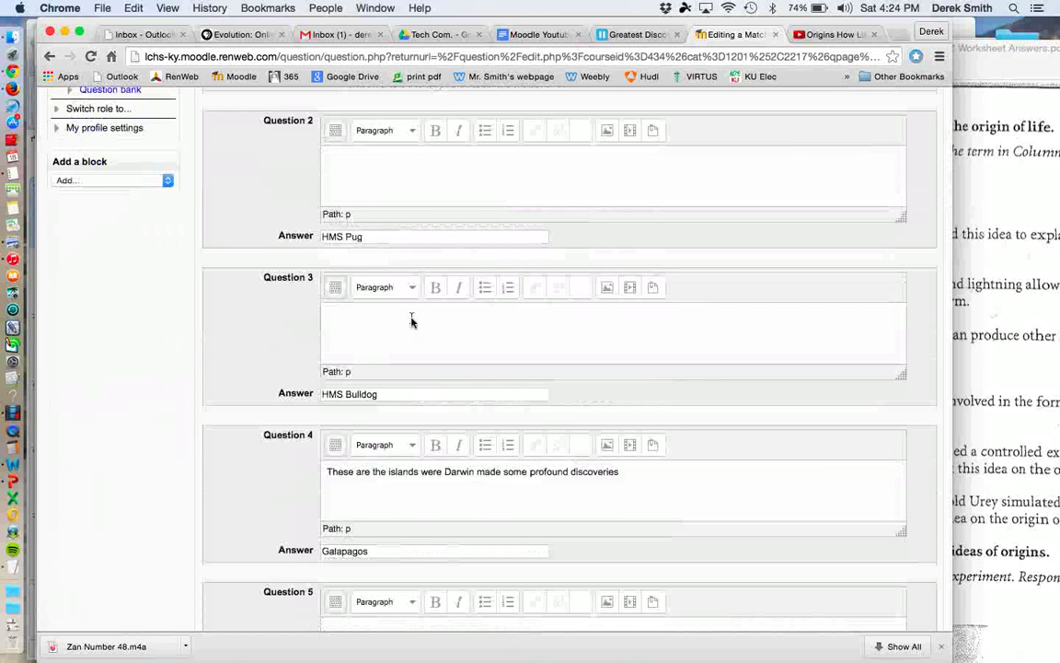
scroll(412, 319, up, 2)
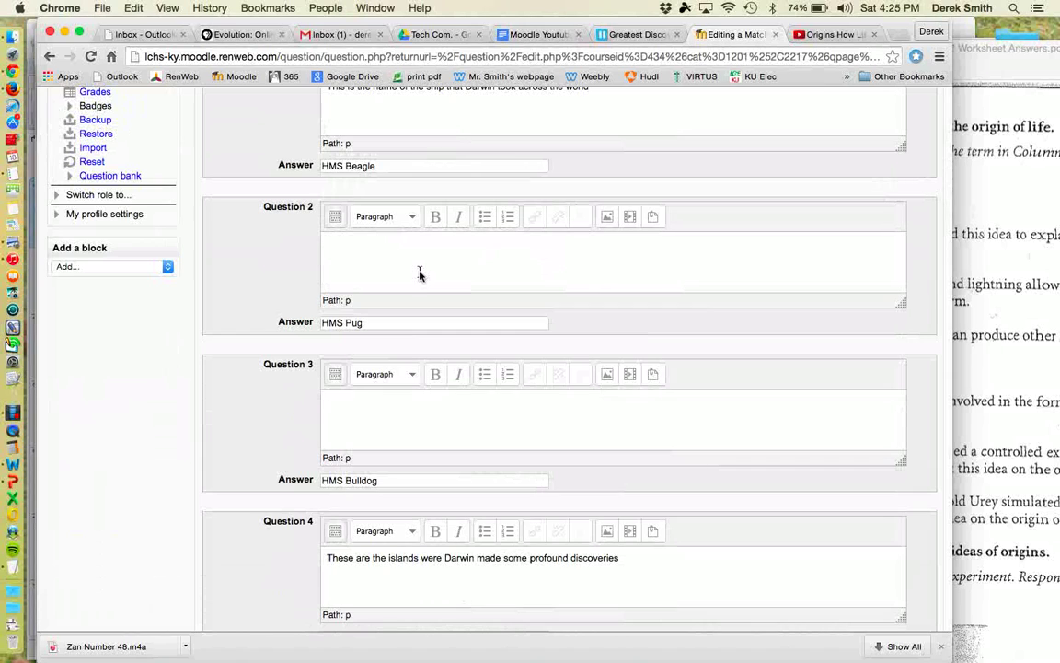
scroll(418, 274, down, 5)
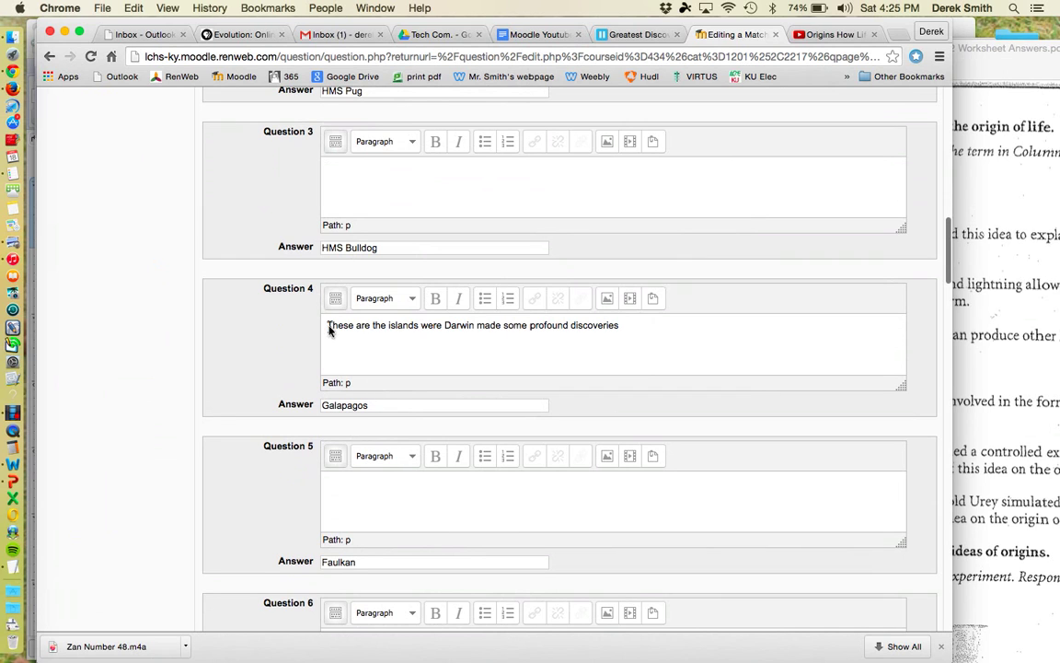
scroll(383, 388, down, 6)
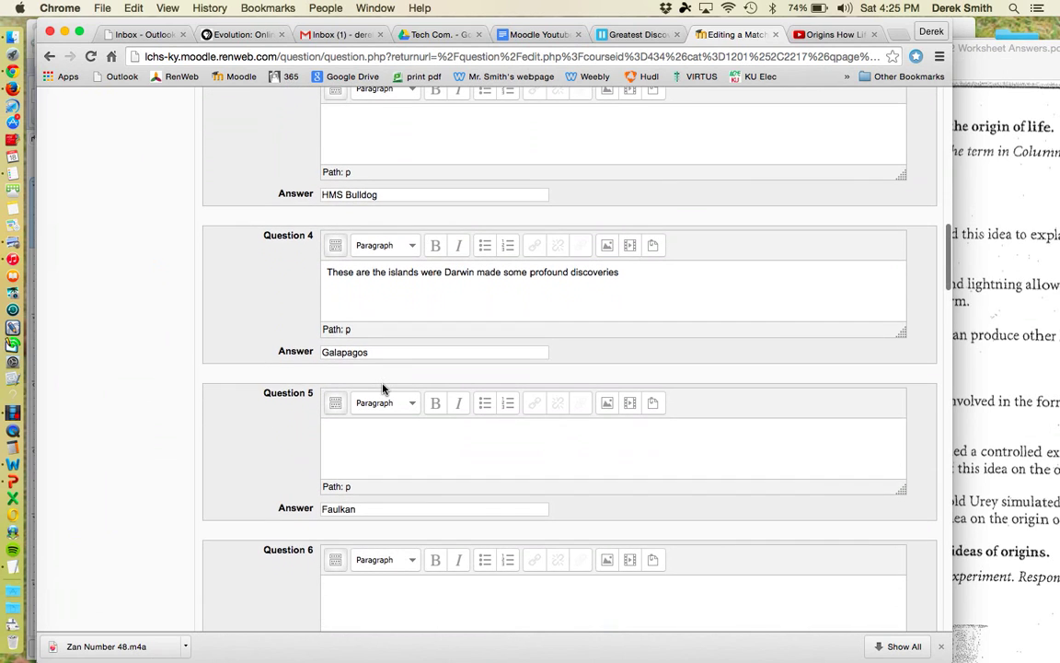
scroll(375, 322, down, 4)
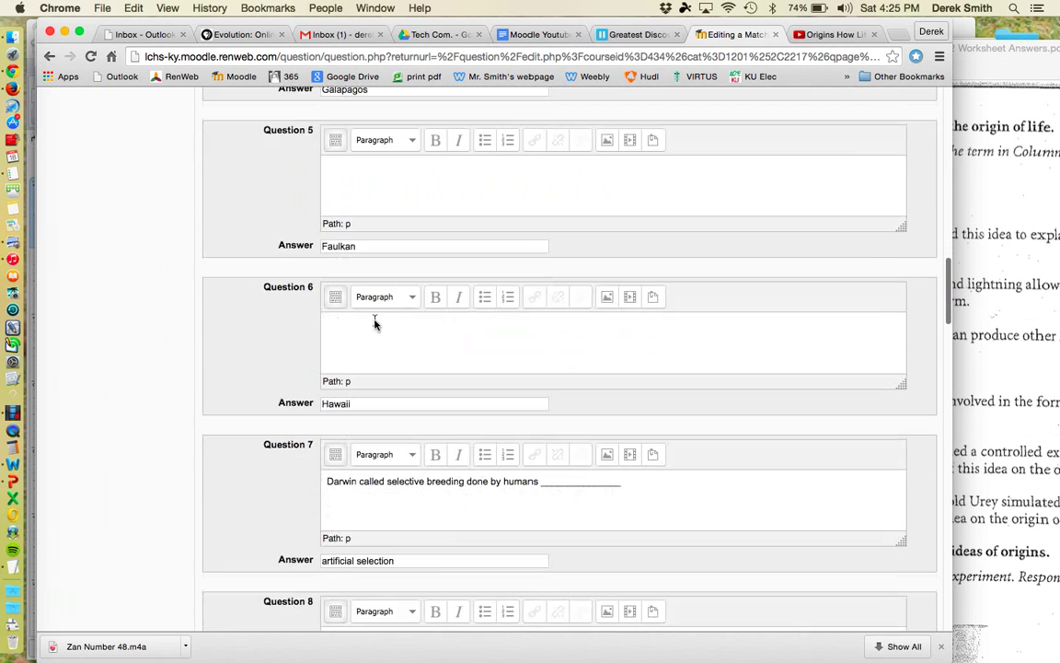
Examine the remaining question-and-answer pairs of the matching set from Question 7 onward.
scroll(374, 323, down, 7)
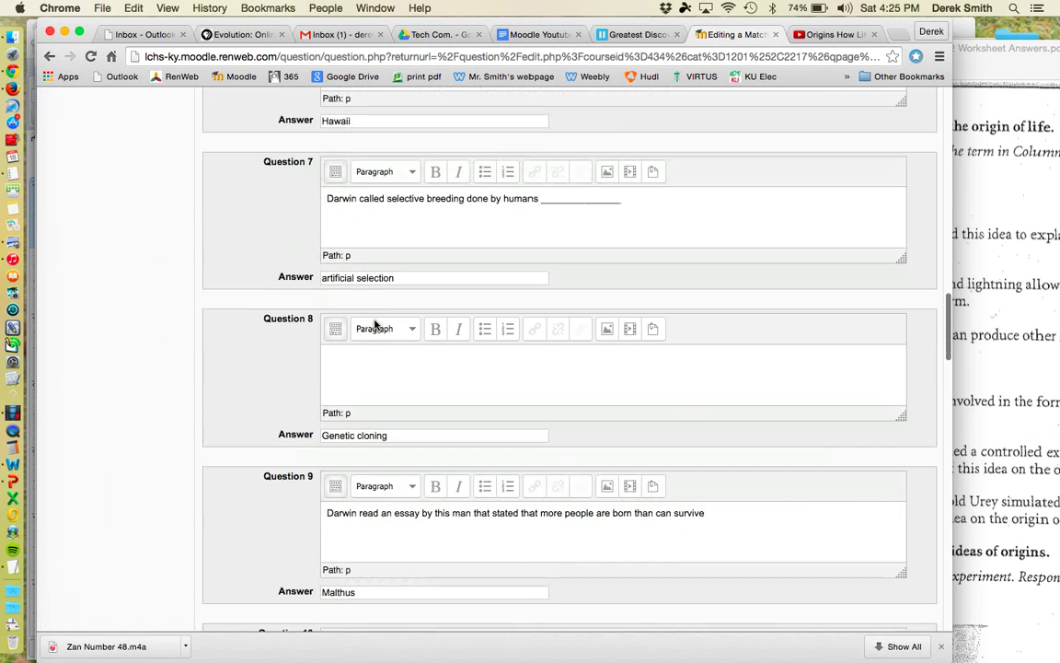
scroll(374, 324, down, 2)
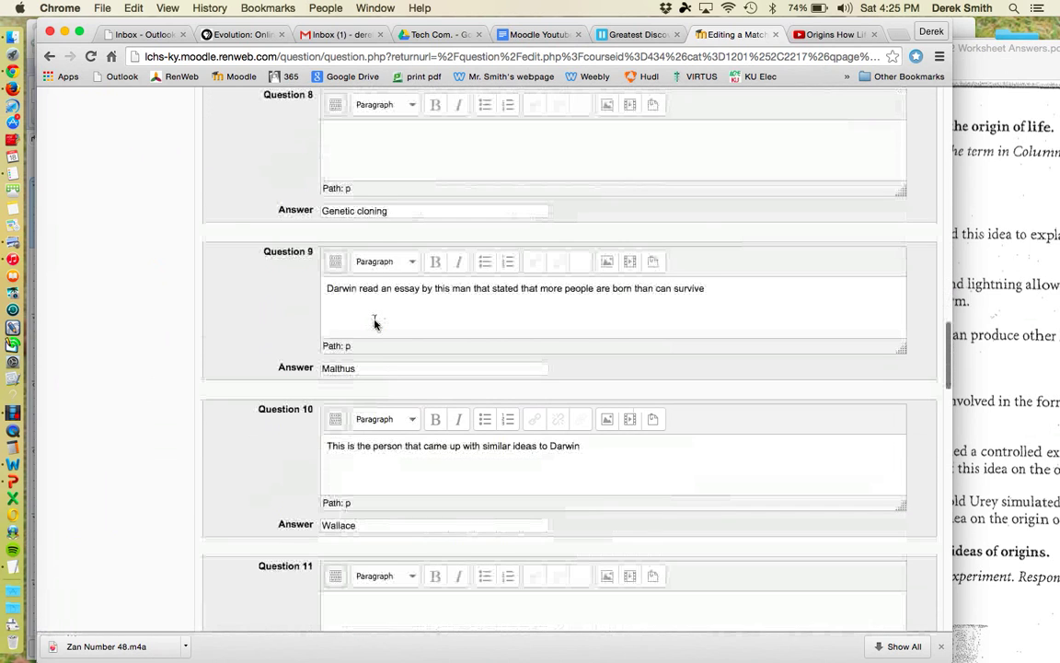
scroll(375, 322, down, 1)
scroll(374, 324, up, 3)
scroll(375, 324, up, 5)
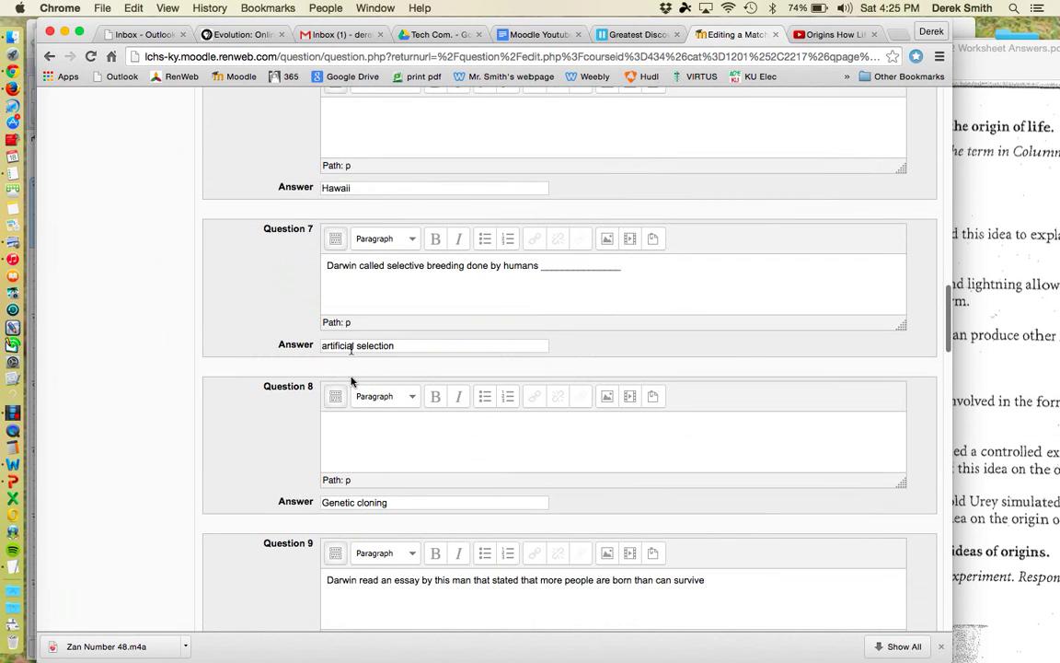
scroll(370, 532, down, 8)
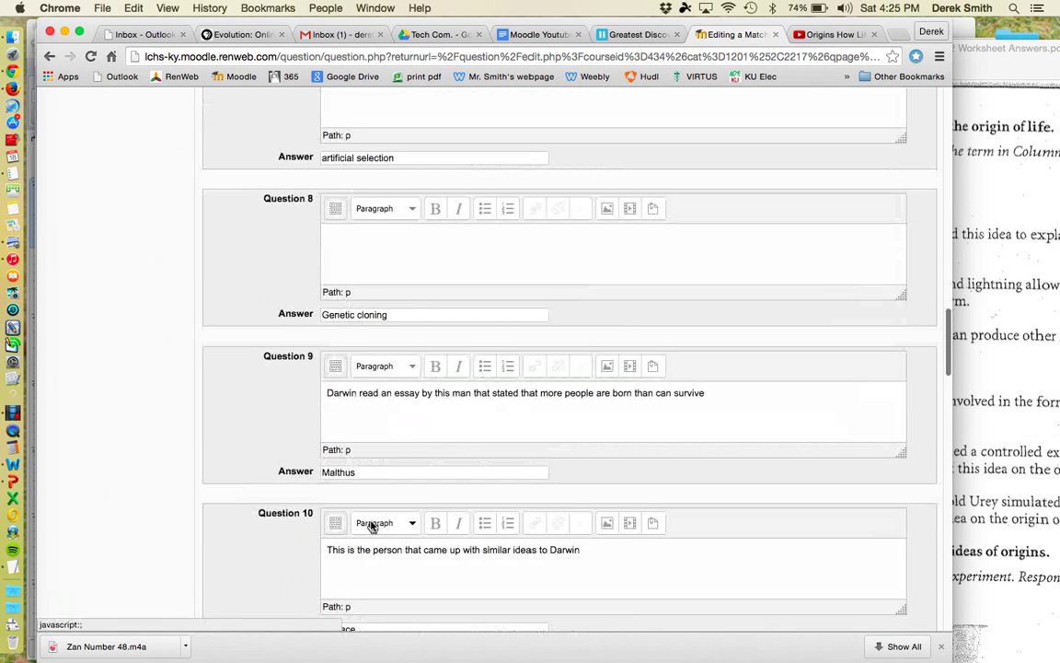
scroll(371, 527, down, 6)
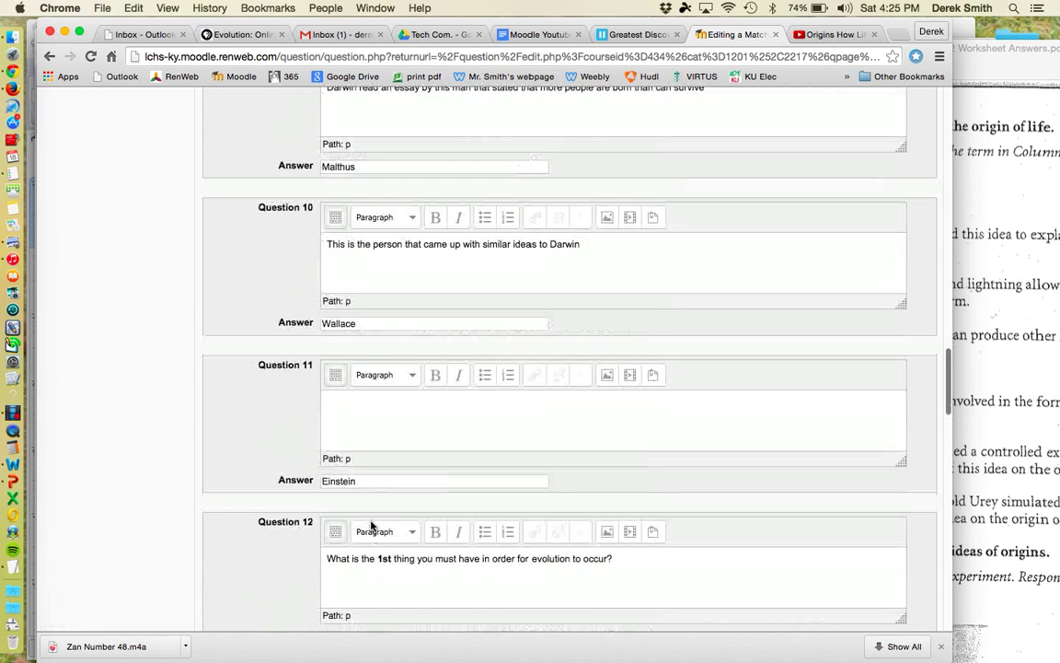
scroll(371, 524, down, 6)
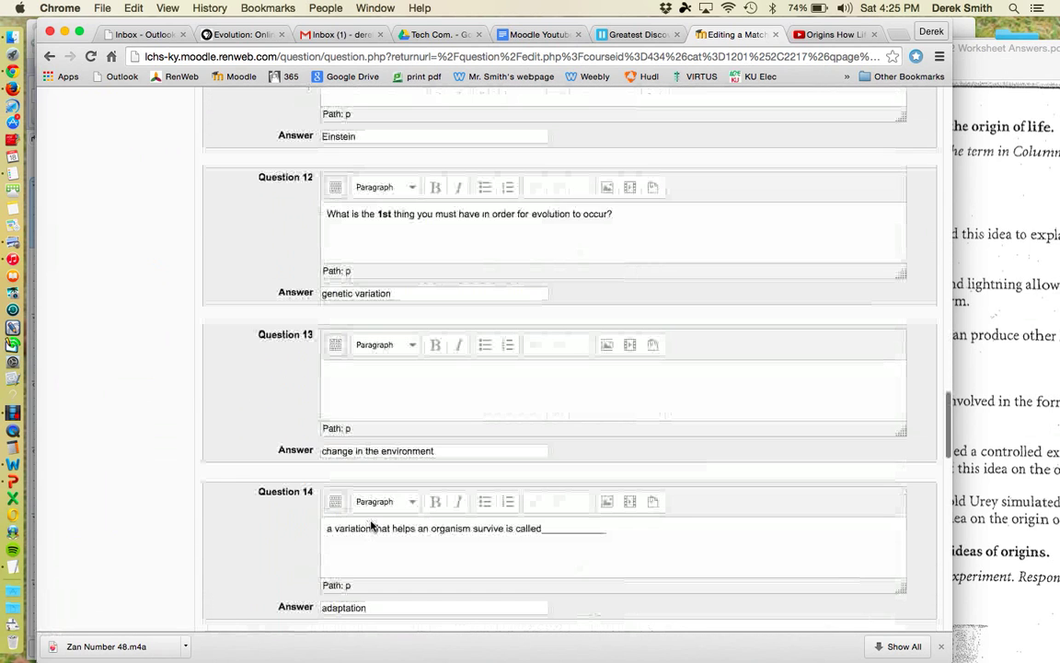
scroll(371, 524, down, 9)
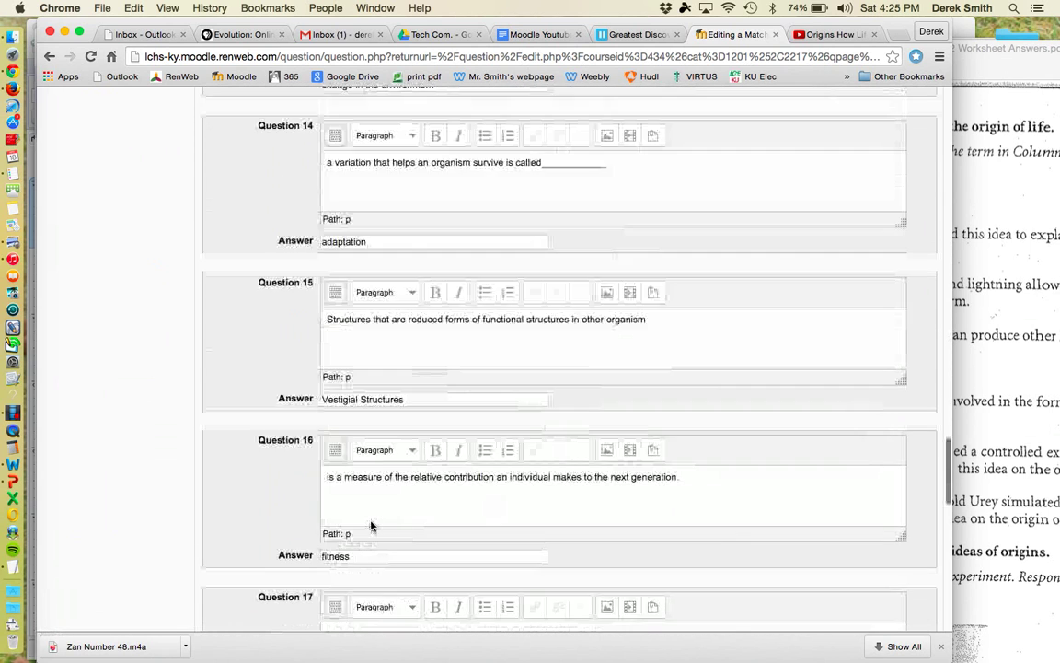
scroll(371, 526, down, 3)
Leave the matching question's editing form unsaved and return to the Evolution question list.
scroll(371, 524, up, 20)
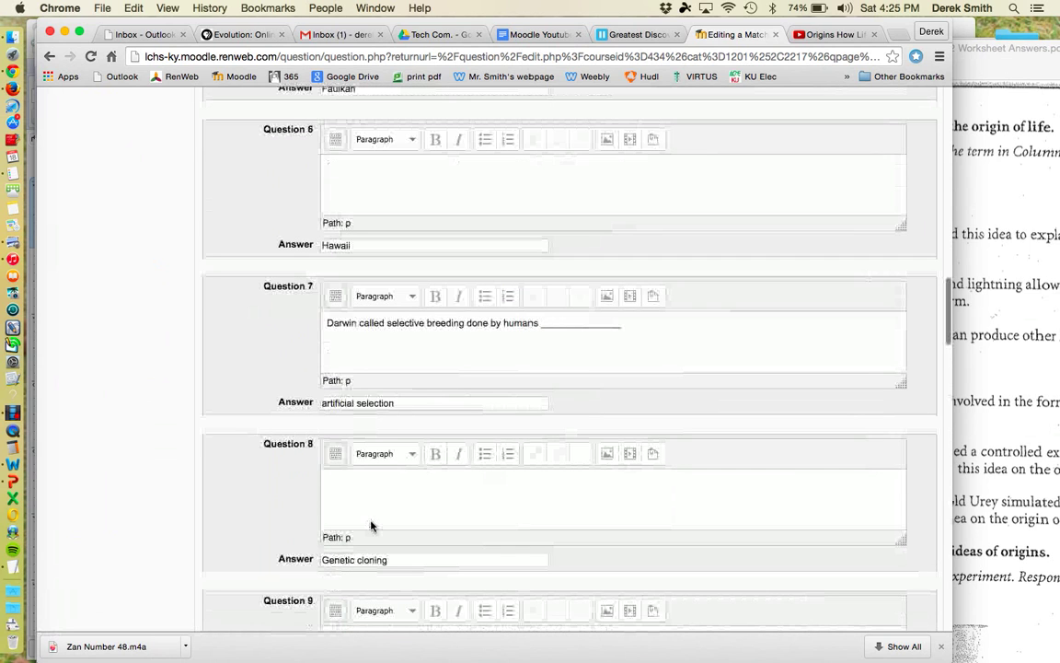
scroll(371, 525, up, 20)
scroll(371, 526, down, 13)
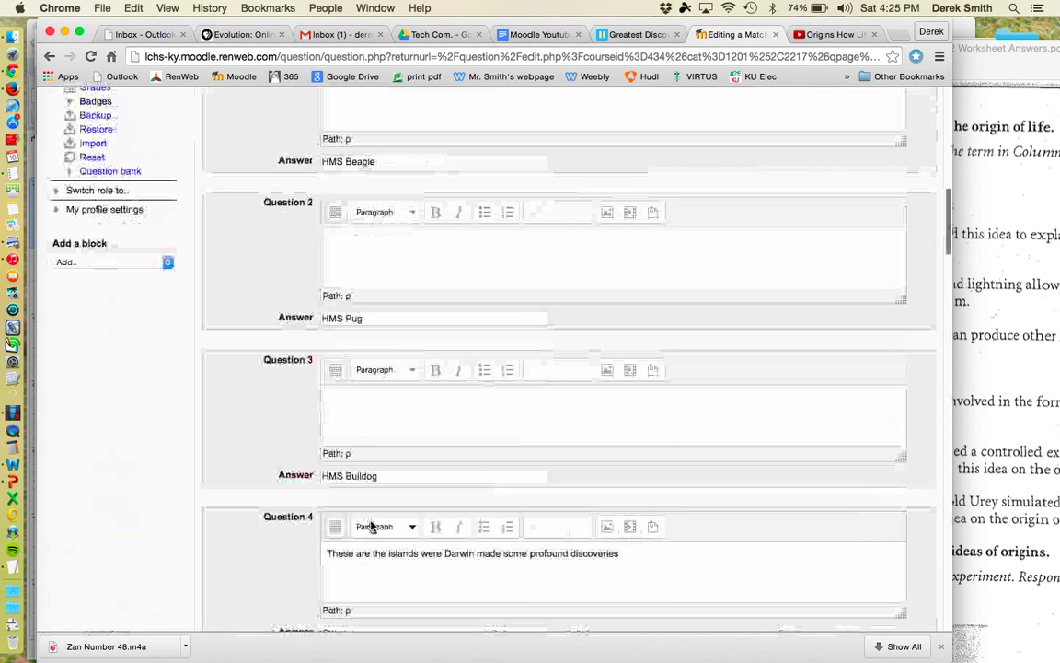
scroll(371, 525, up, 15)
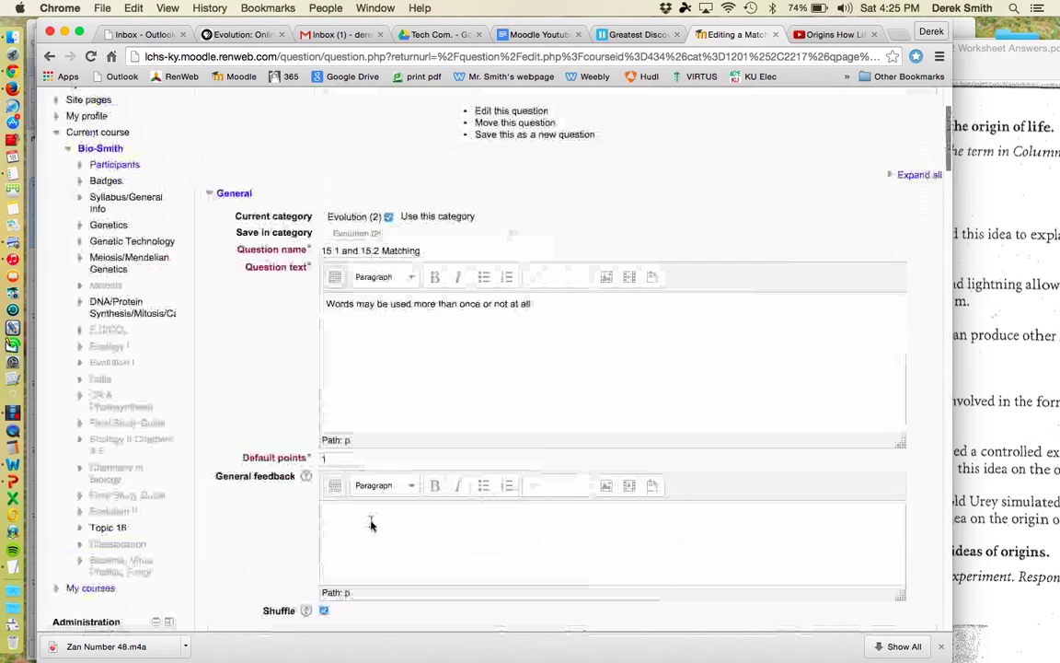
scroll(370, 525, up, 5)
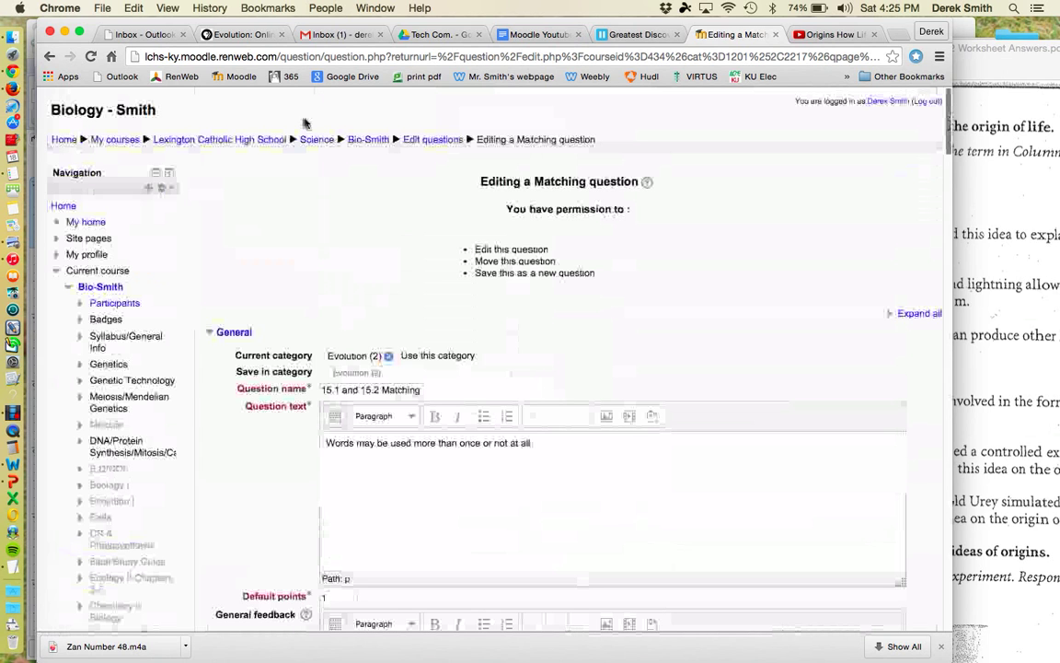
click(416, 140)
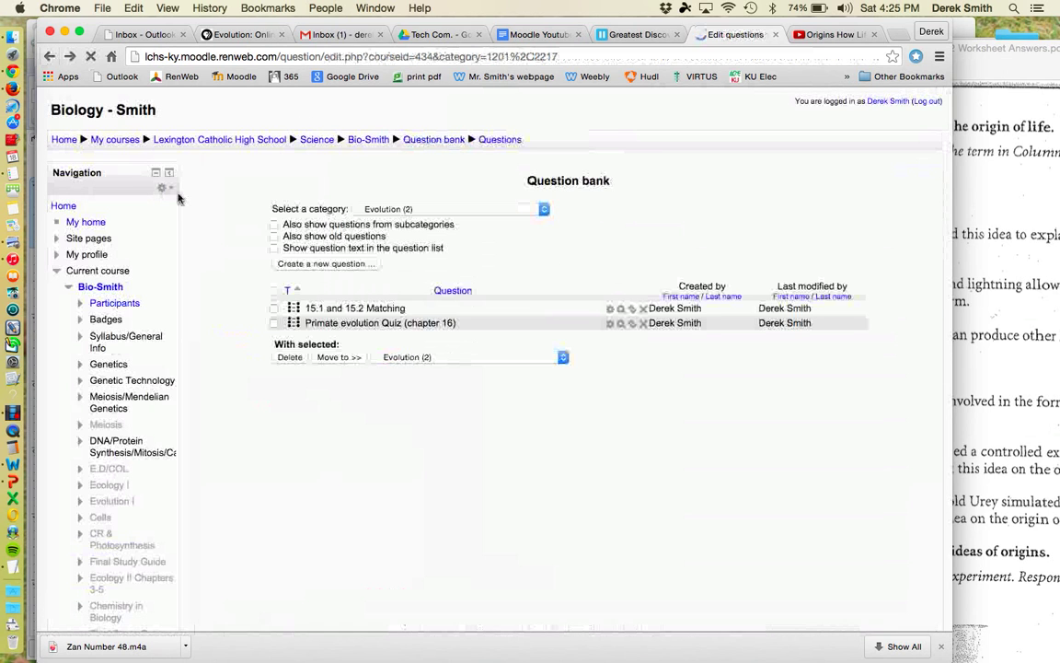
Preview the 15.1 and 15.2 Matching question twice, examining the first item's answer choices and the order of the items.
click(622, 310)
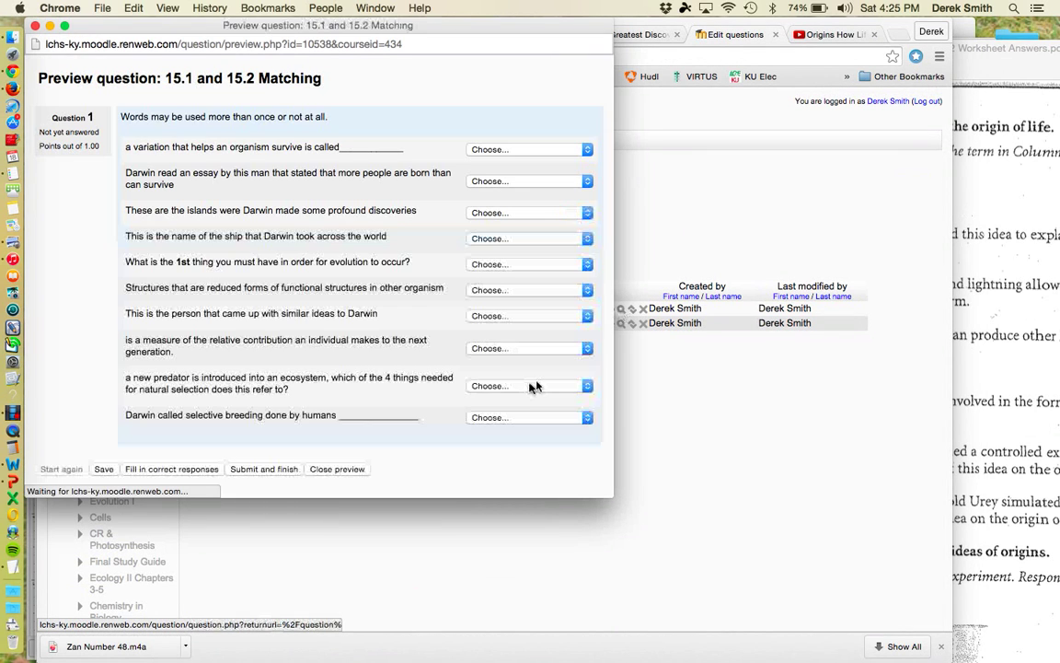
click(495, 150)
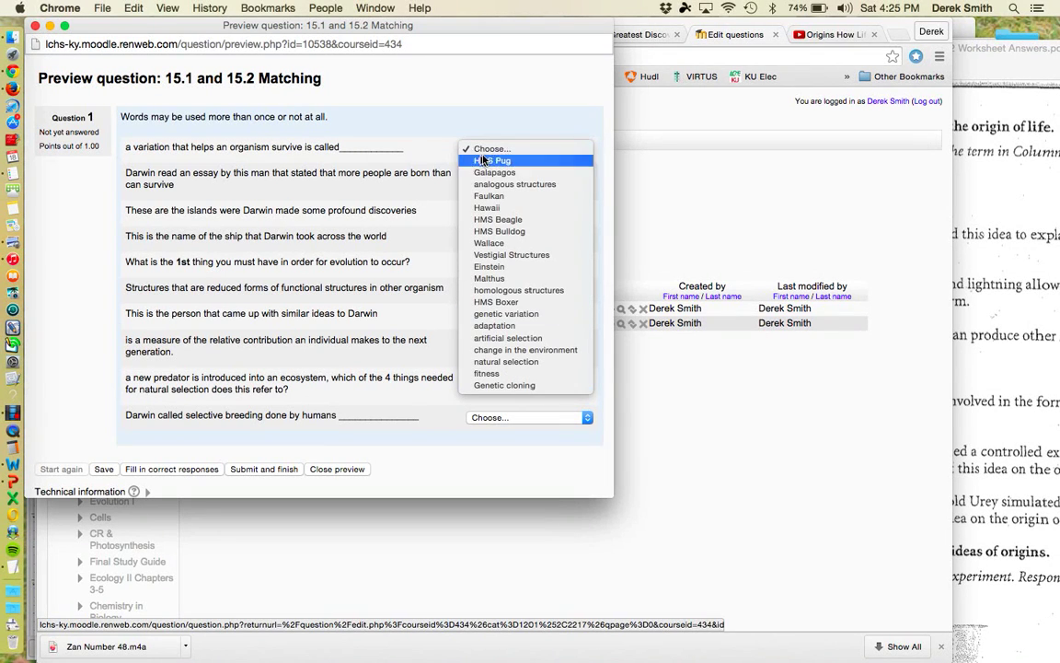
click(465, 75)
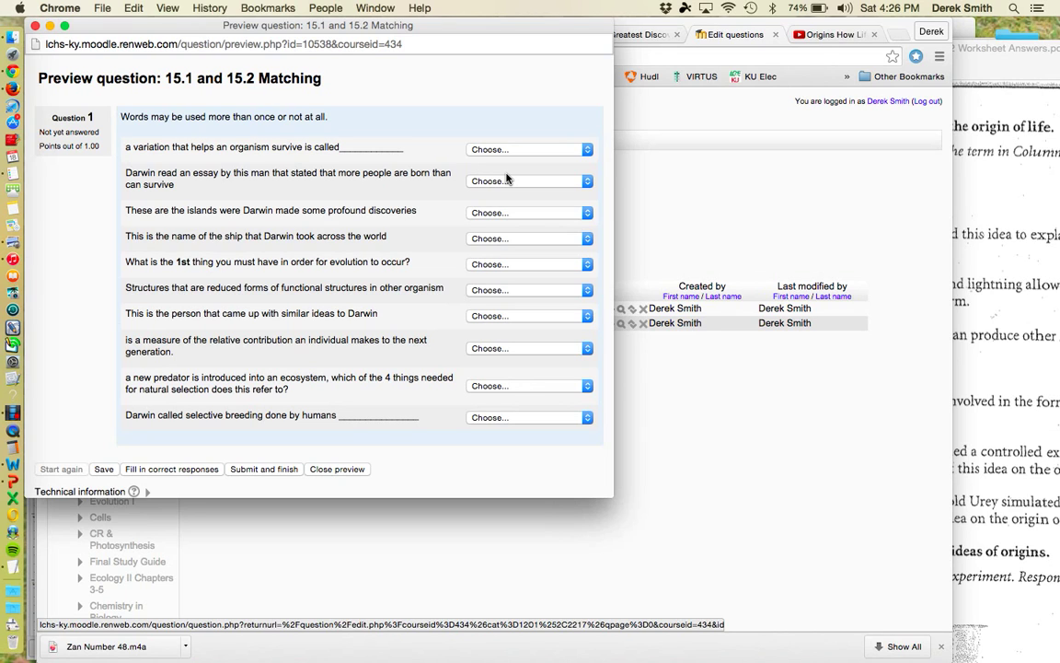
click(35, 27)
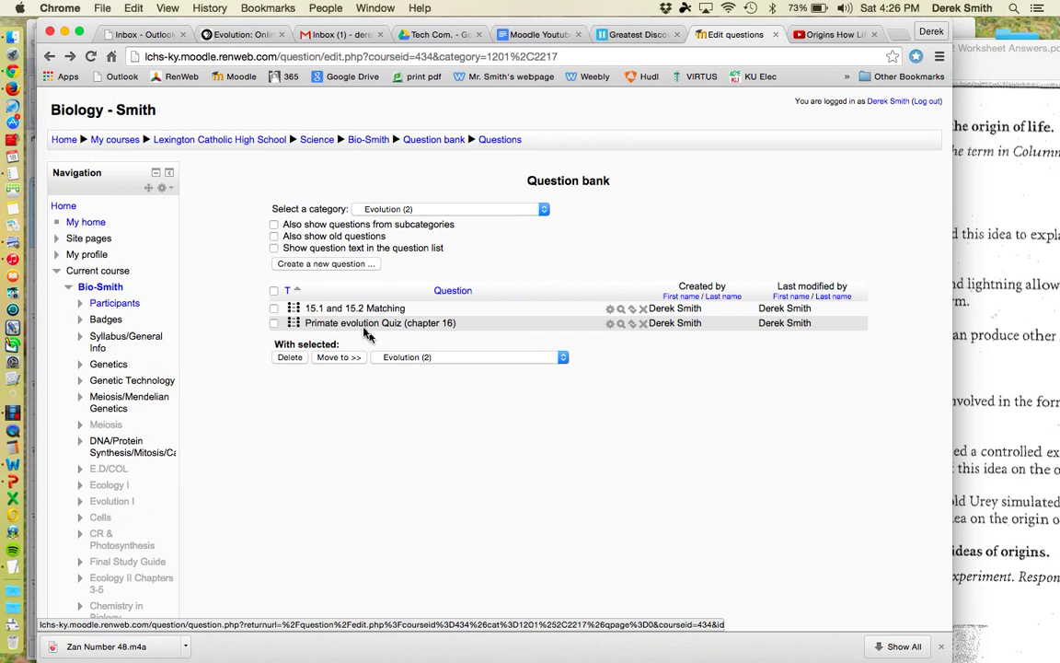
click(621, 311)
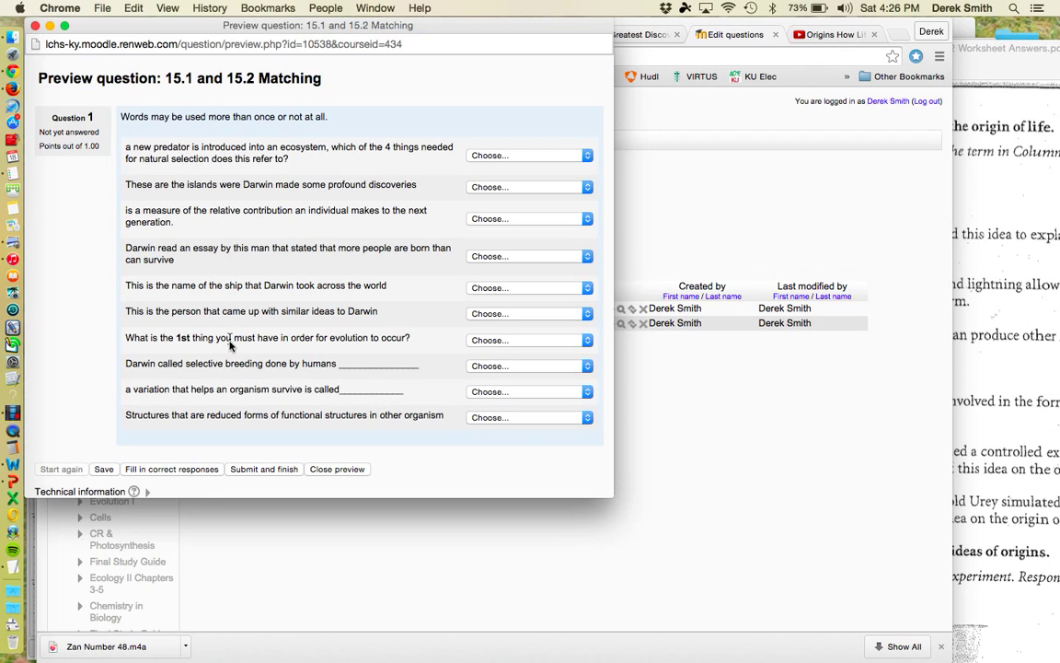
click(35, 27)
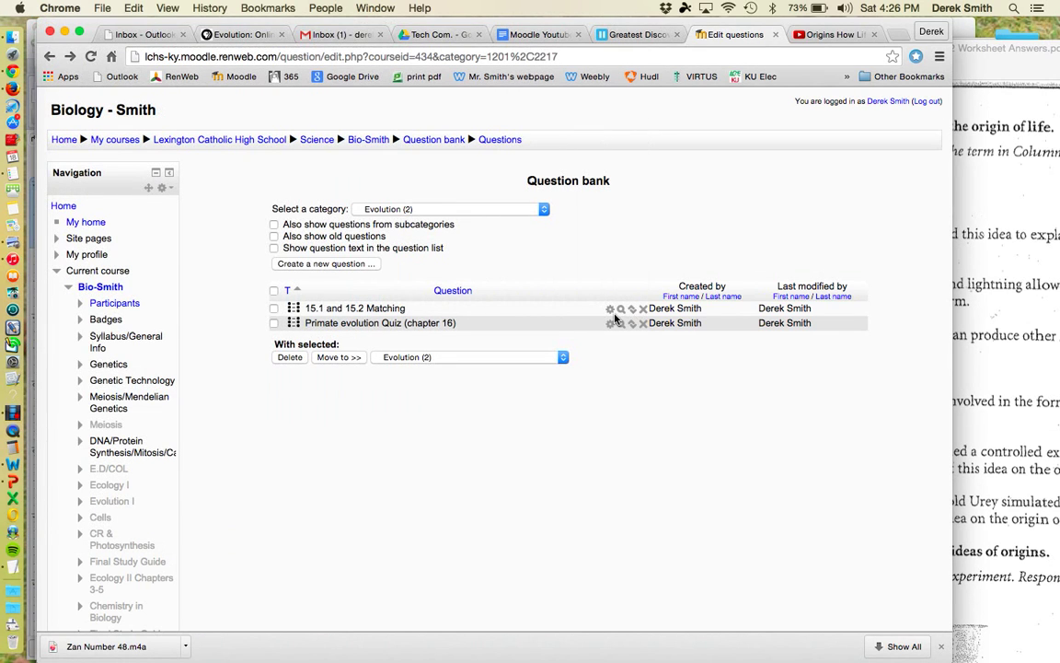
Reopen the 15.1 and 15.2 Matching question for editing and go to its default points setting.
click(610, 315)
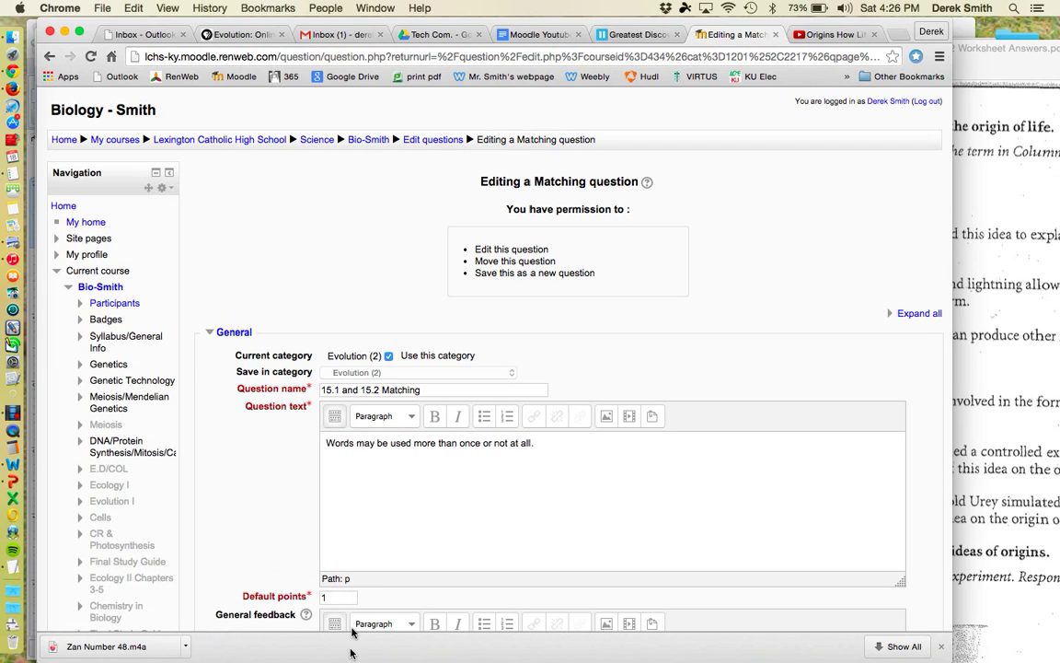
scroll(373, 506, down, 3)
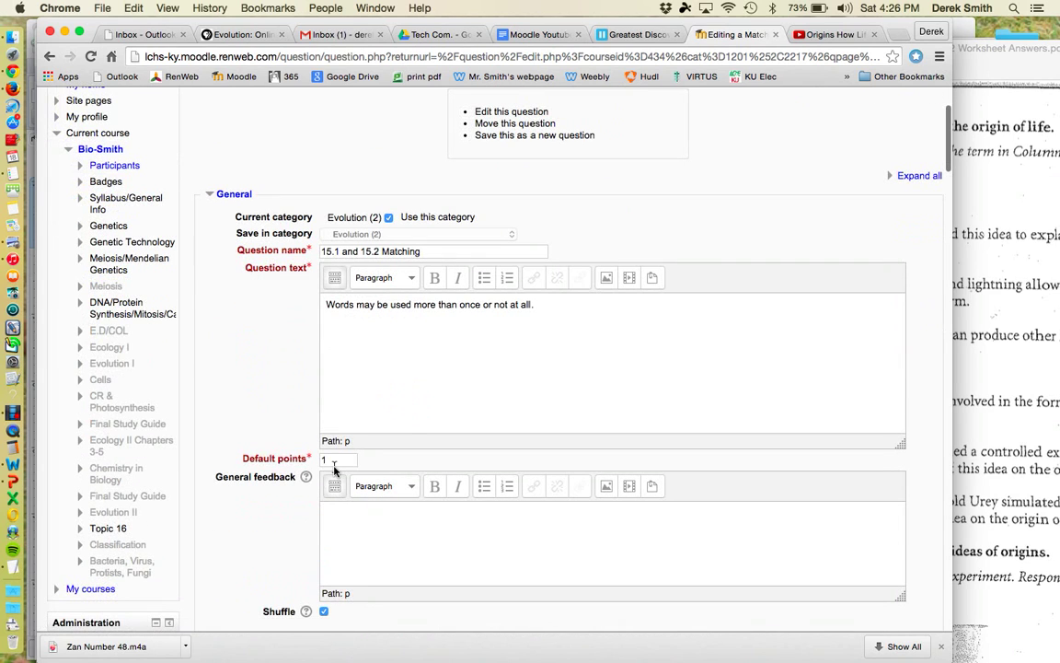